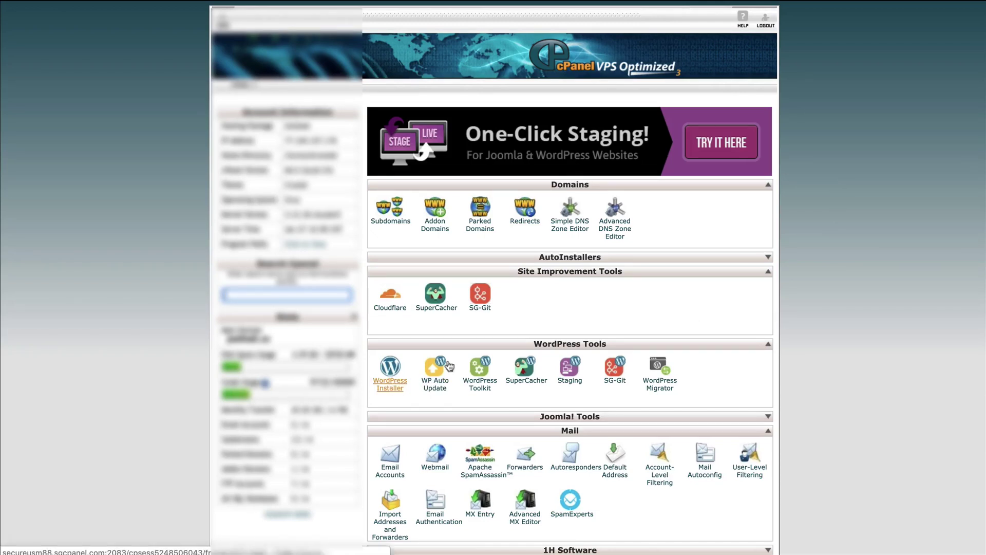
Step: Scroll the cPanel home page down to the WordPress Tools section
scroll(822, 286, "down", 2)
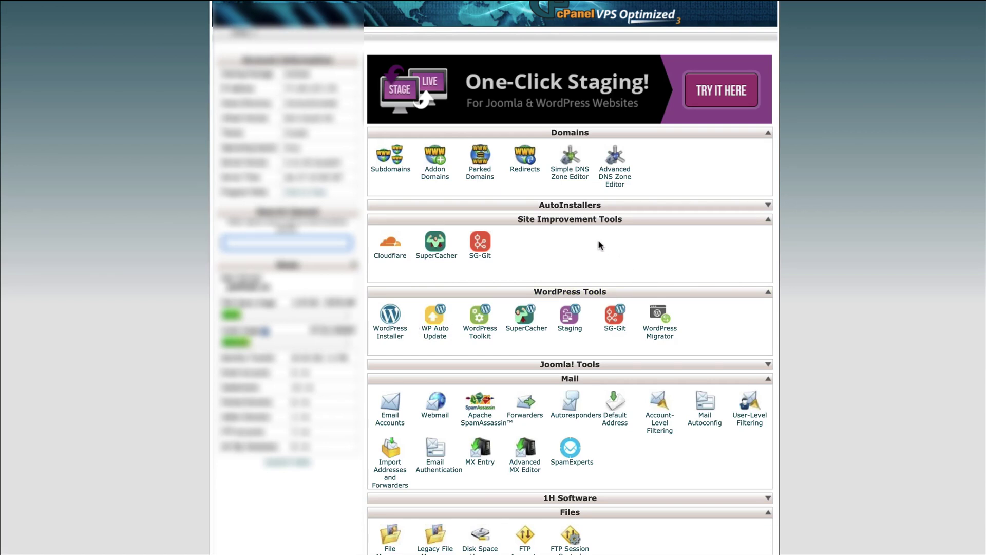
Step: Open Softaculous's WordPress install form and check that version 5.3.2 is selected
left_click(389, 334)
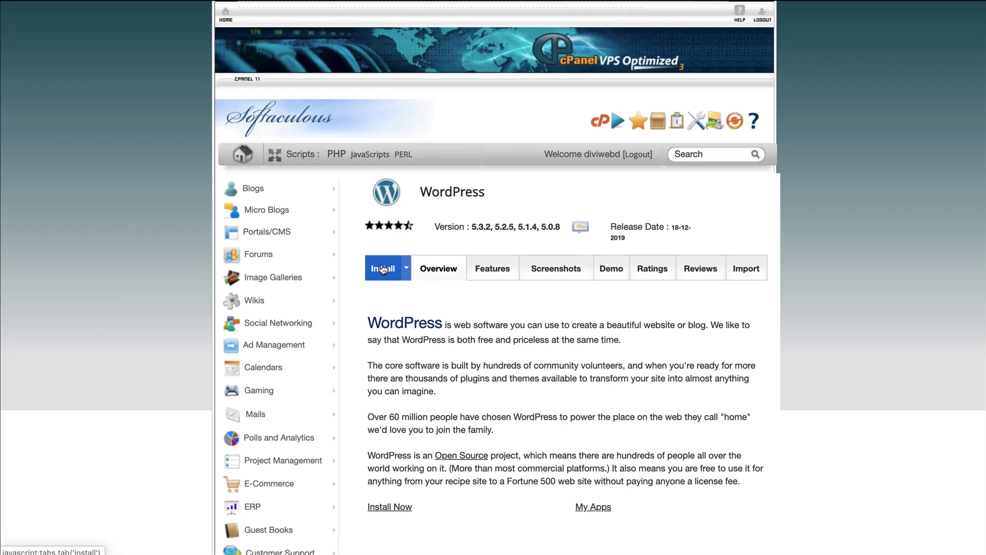
left_click(382, 268)
scroll(514, 287, "down", 3)
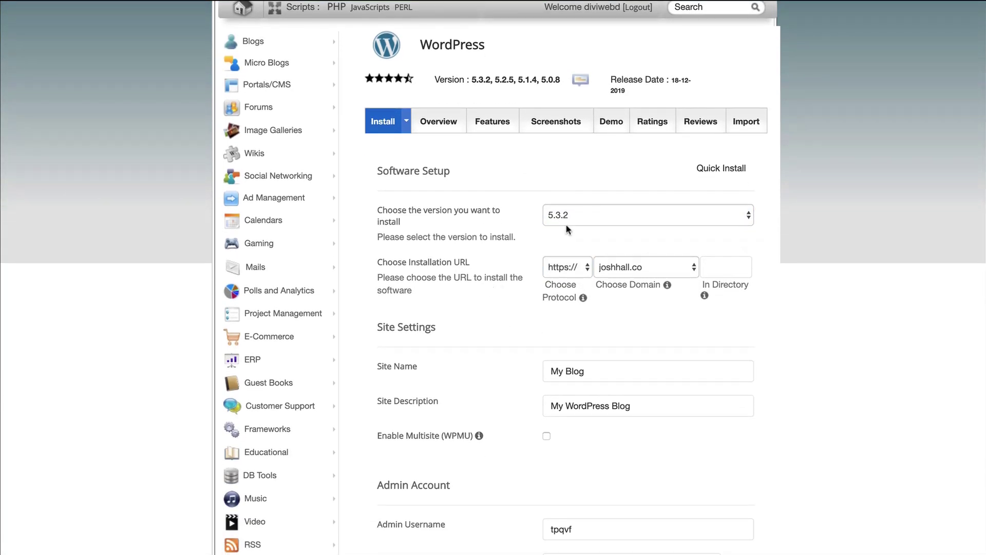
left_click(584, 218)
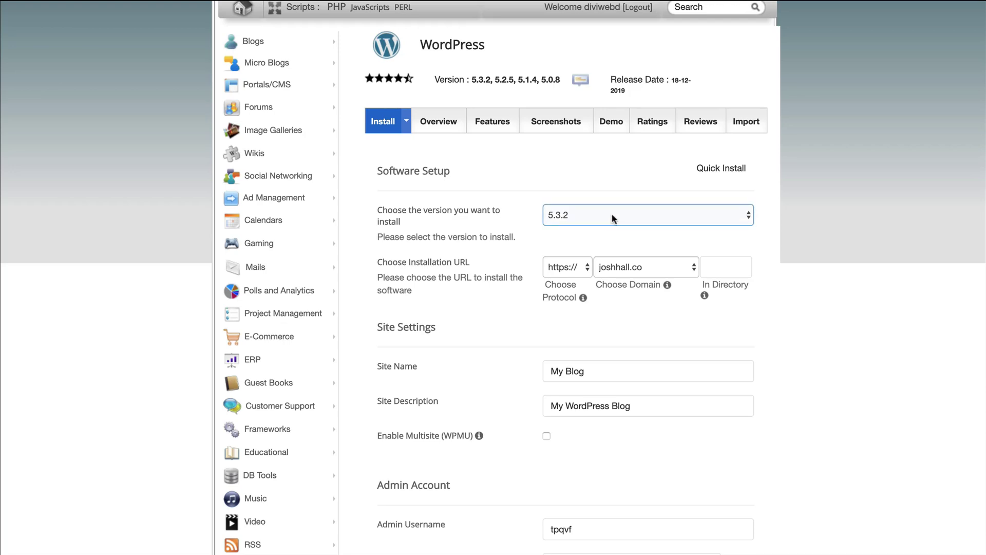
scroll(608, 214, "down", 1)
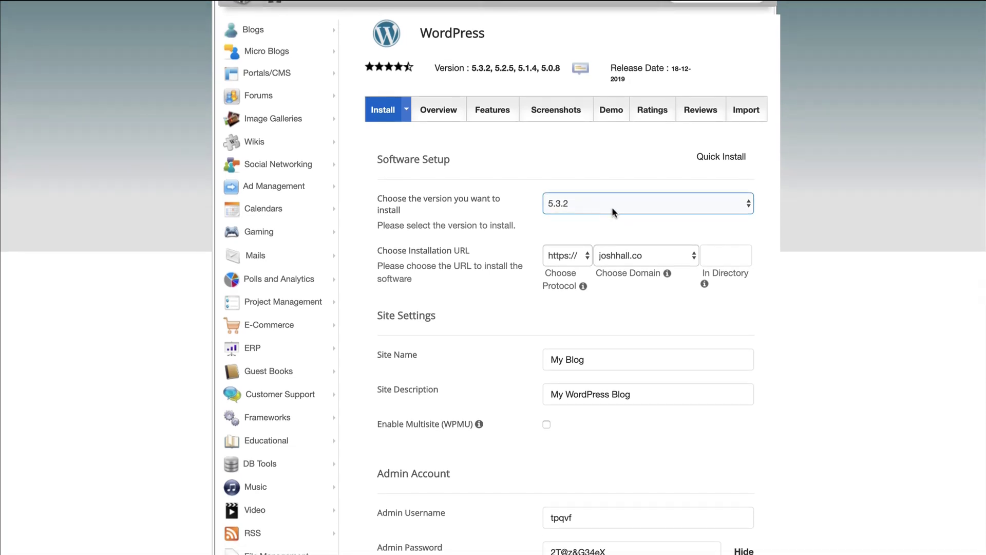
left_click(601, 254)
left_click(603, 252)
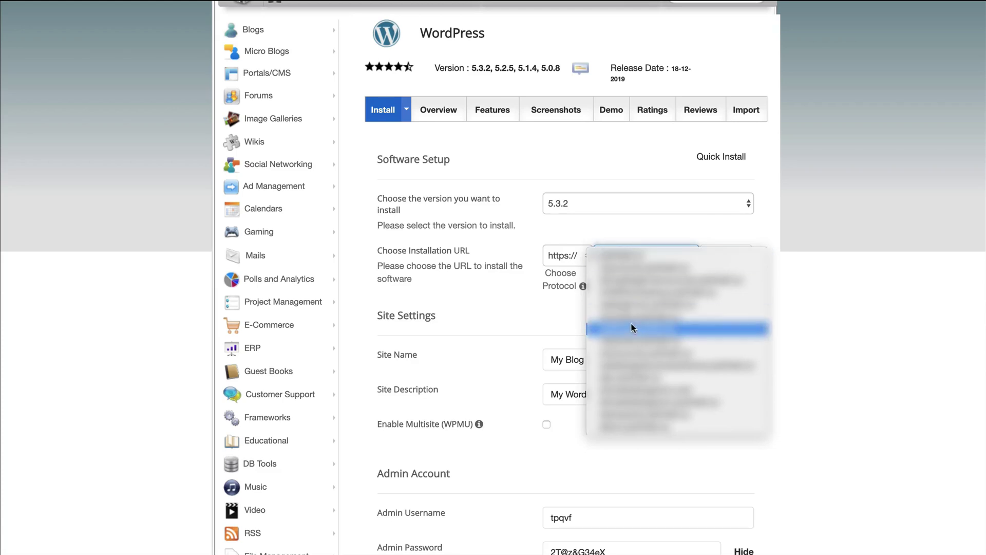
left_click(630, 301)
left_click(572, 260)
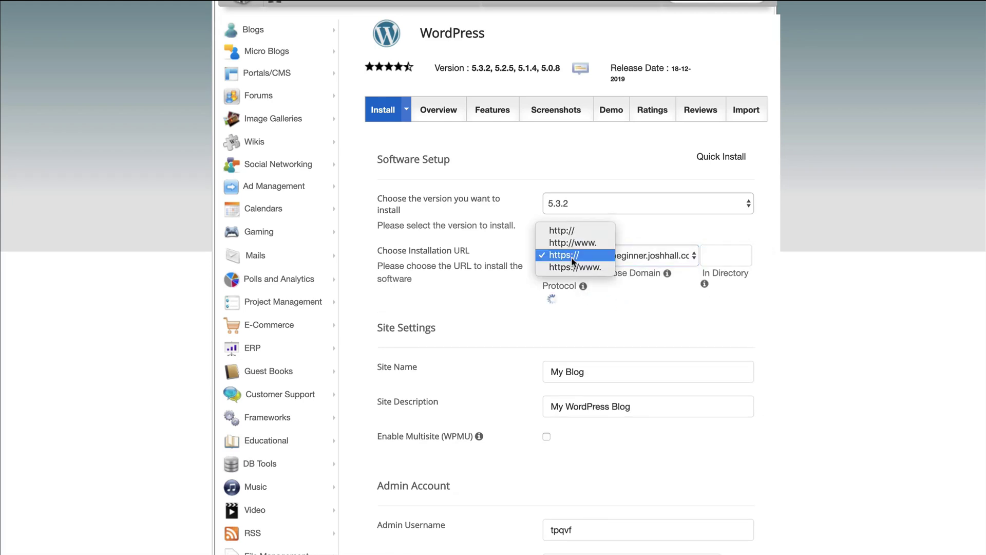
left_click(566, 232)
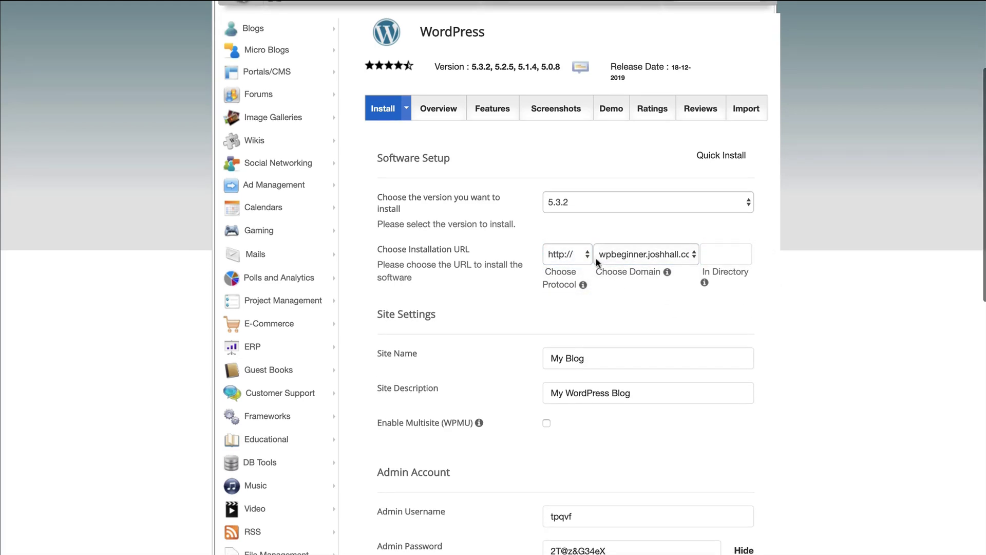
Step: Set the site name to 'My Site Name' and the site description to 'Tag'
scroll(734, 285, "down", 3)
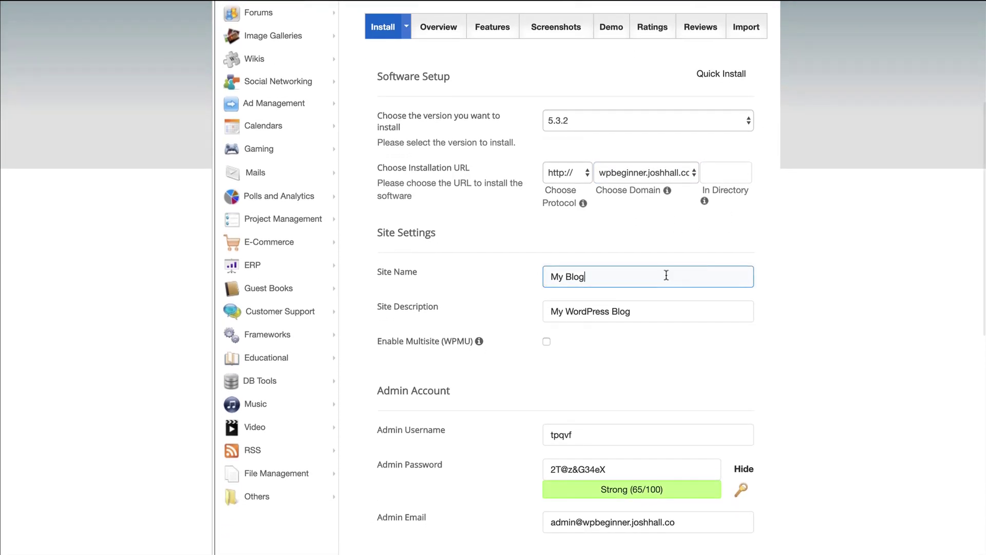
triple_click(666, 275)
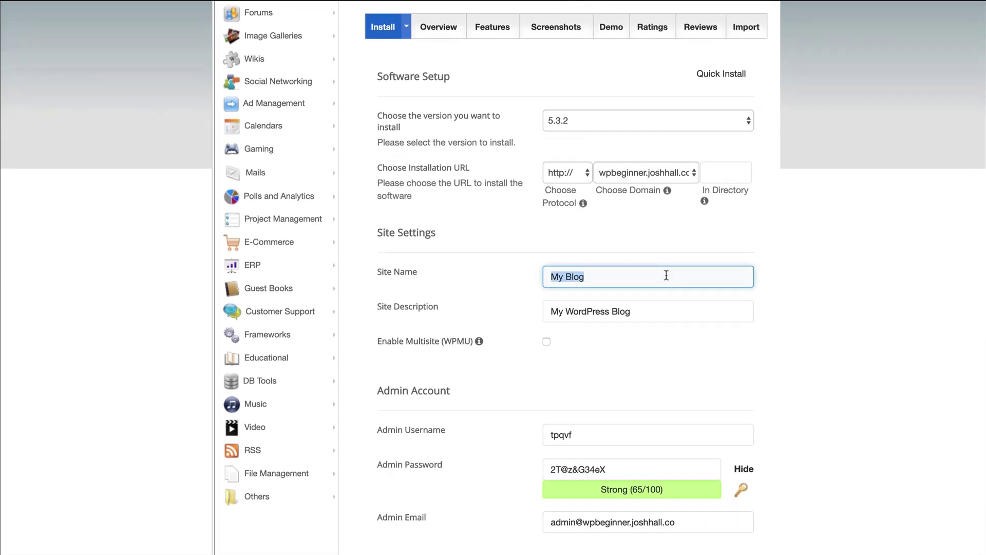
type("My Site Name")
double_click(616, 312)
triple_click(616, 311)
type("Tag")
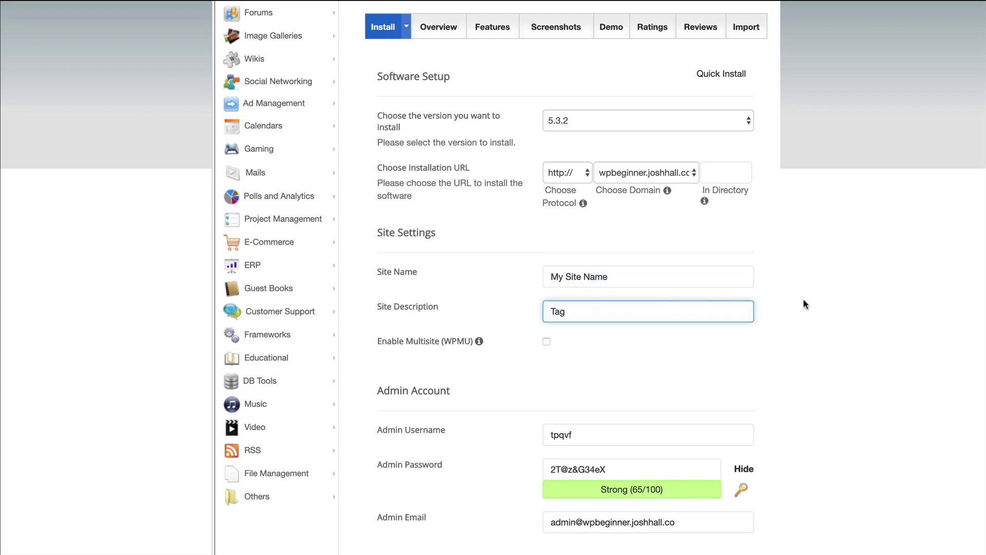
left_click(788, 301)
Step: Fill in the admin username, password and e-mail fields
scroll(627, 310, "down", 4)
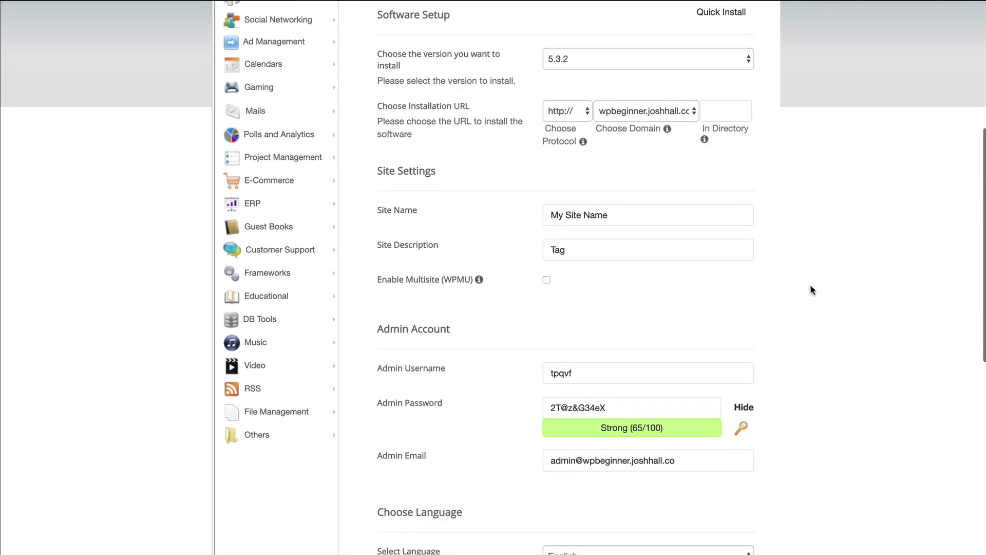
scroll(822, 285, "down", 3)
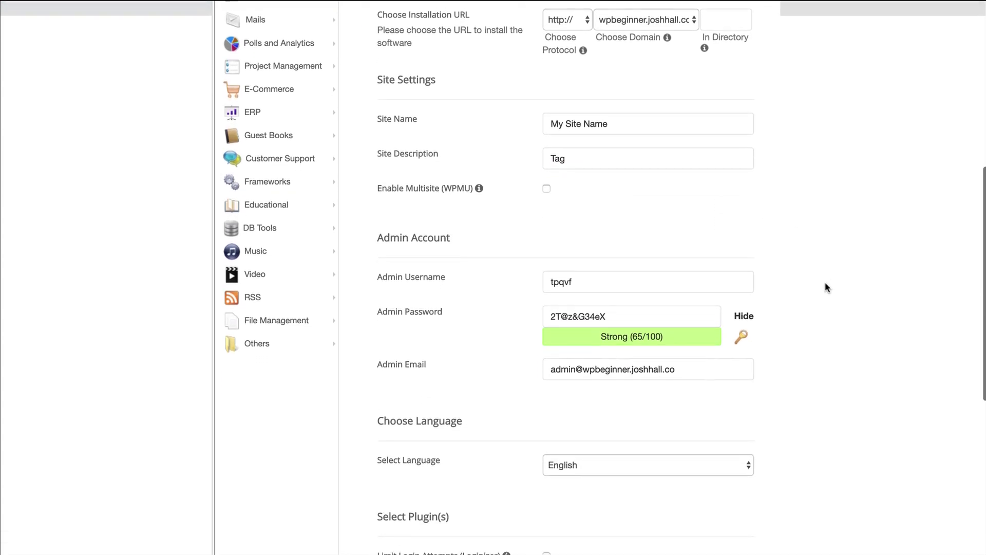
scroll(825, 287, "down", 1)
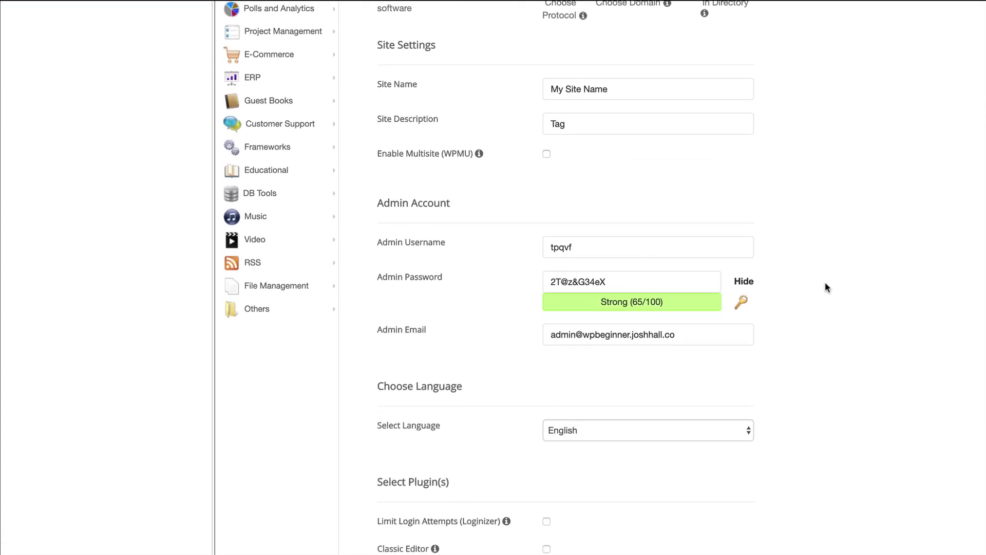
left_click(667, 251)
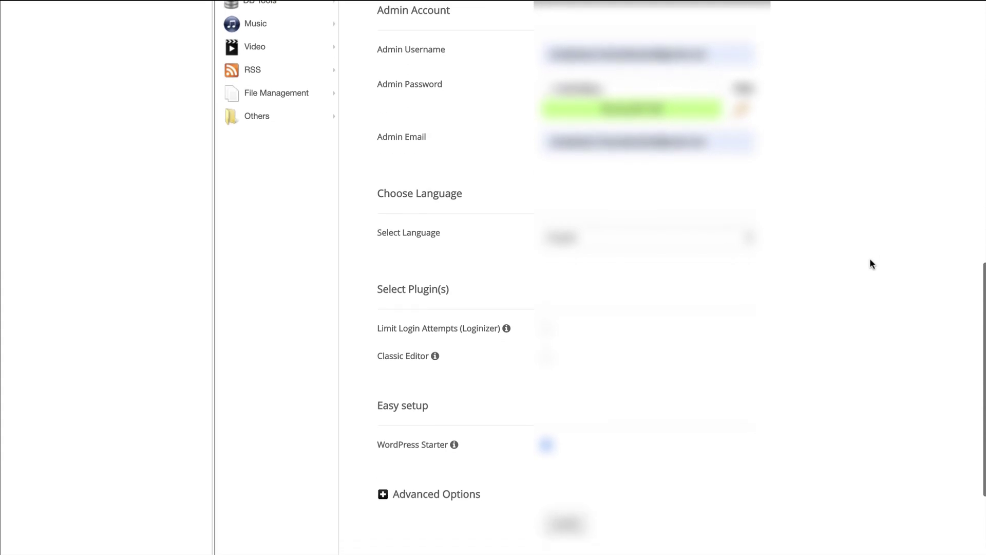
scroll(870, 263, "down", 2)
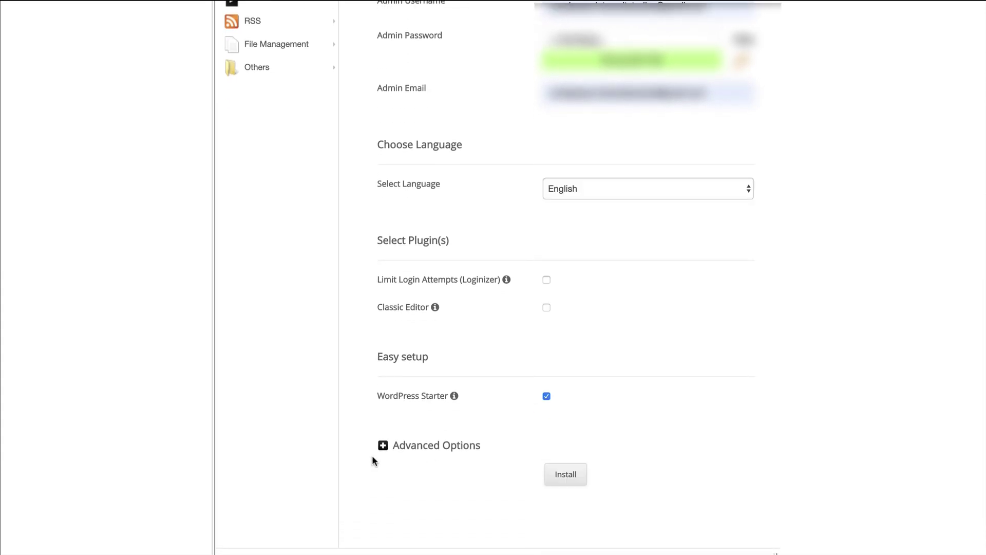
left_click(381, 446)
scroll(715, 335, "down", 3)
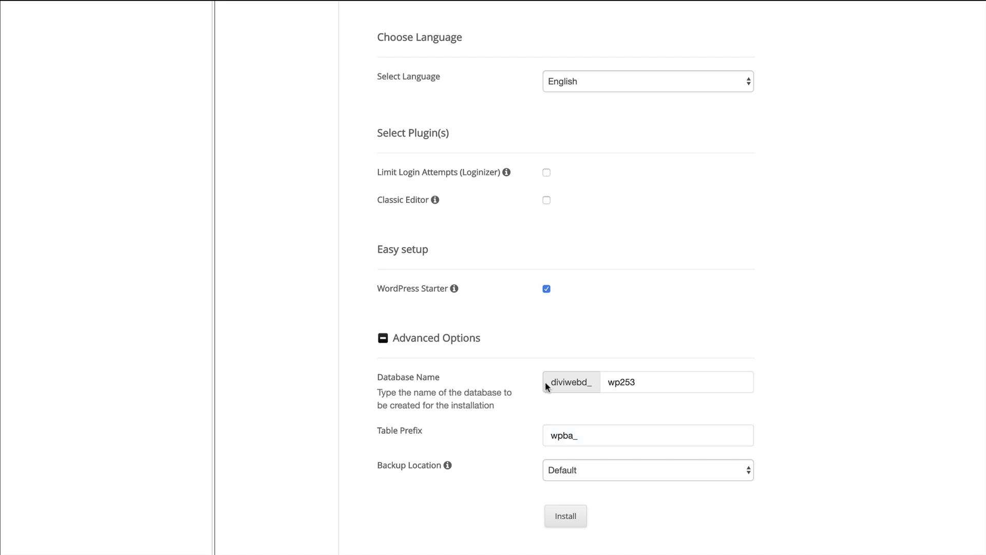
left_click(384, 343)
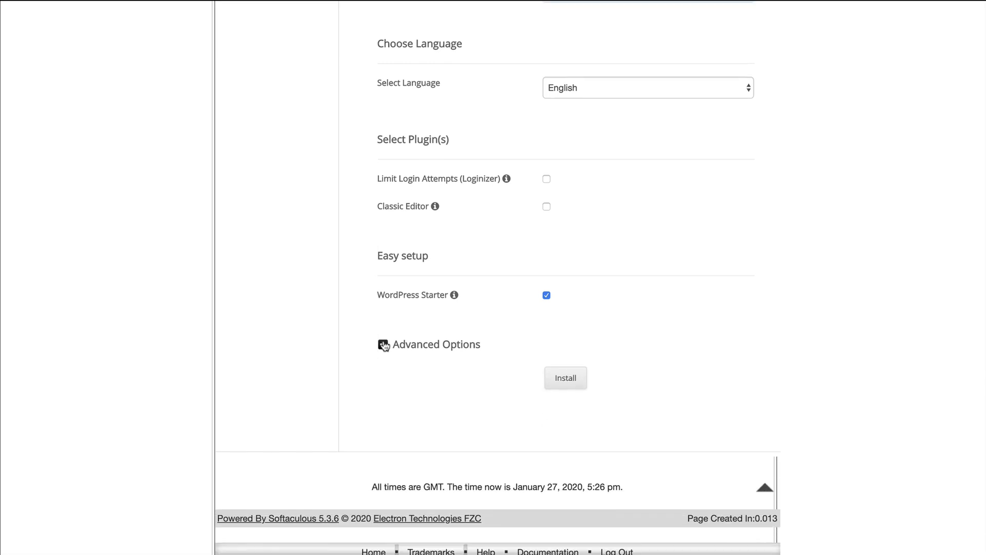
scroll(911, 323, "up", 8)
scroll(908, 324, "up", 5)
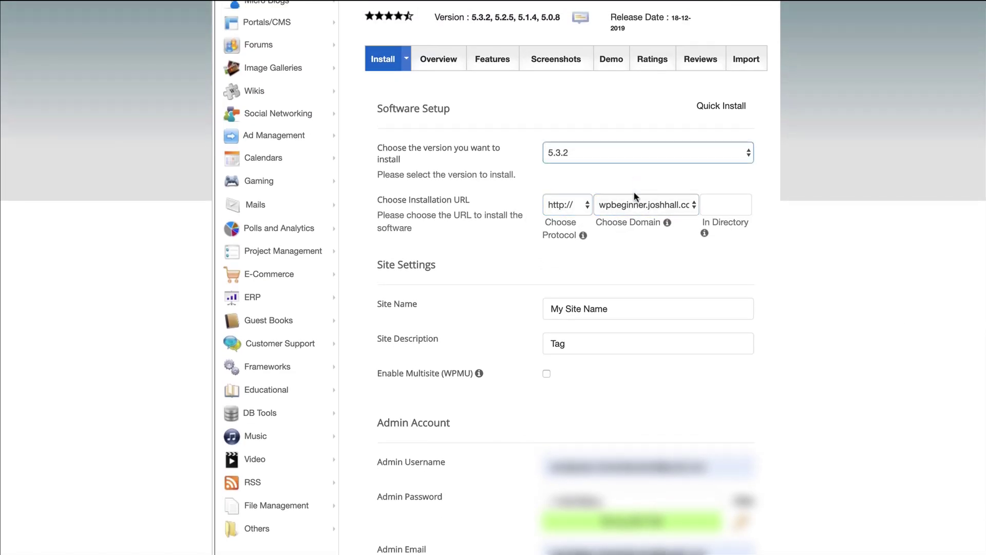
scroll(633, 211, "down", 5)
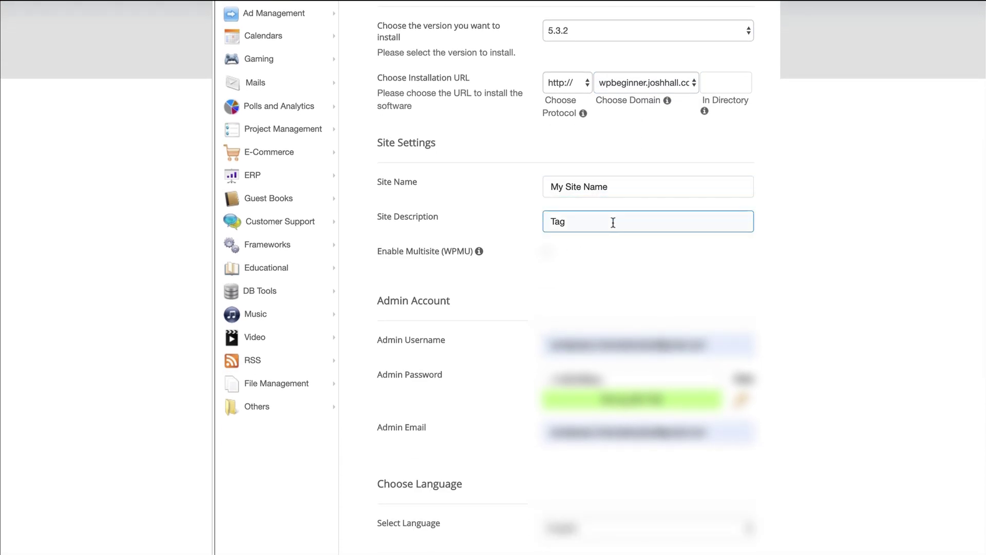
scroll(616, 222, "down", 6)
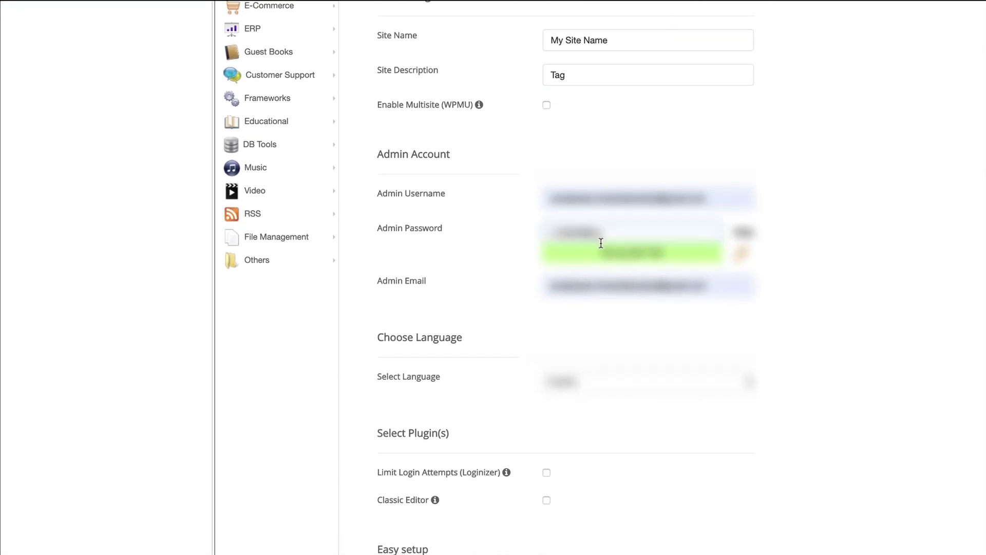
scroll(636, 249, "down", 10)
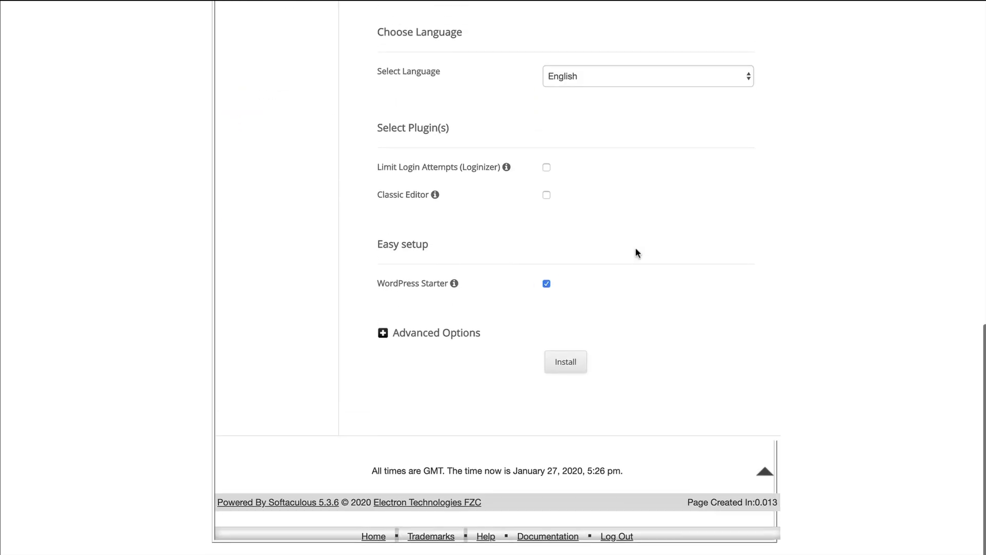
left_click(567, 380)
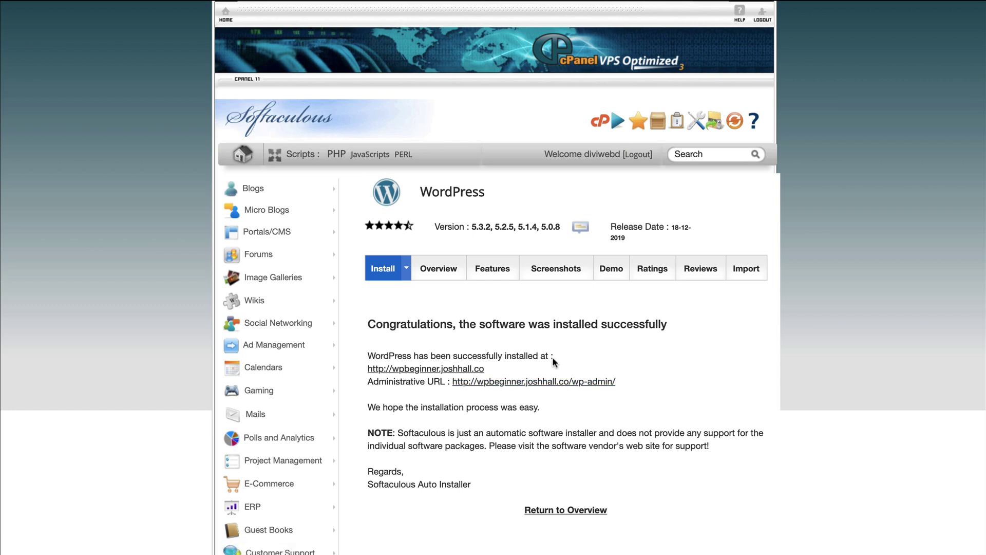
Step: Scroll the Softaculous success page down to the site and /wp-admin/ admin links
scroll(818, 334, "down", 3)
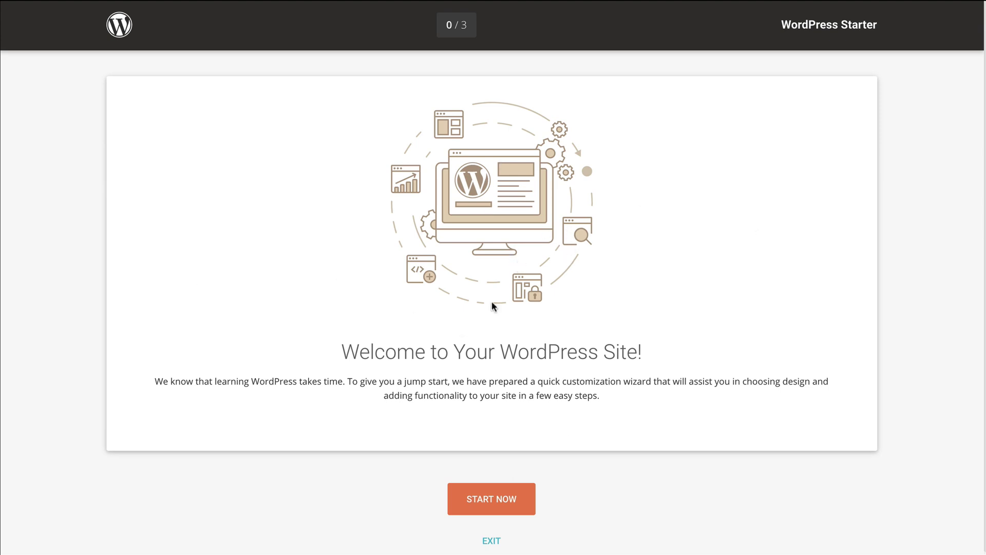
Step: Exit the WordPress Starter wizard to reach the admin Dashboard
left_click(491, 541)
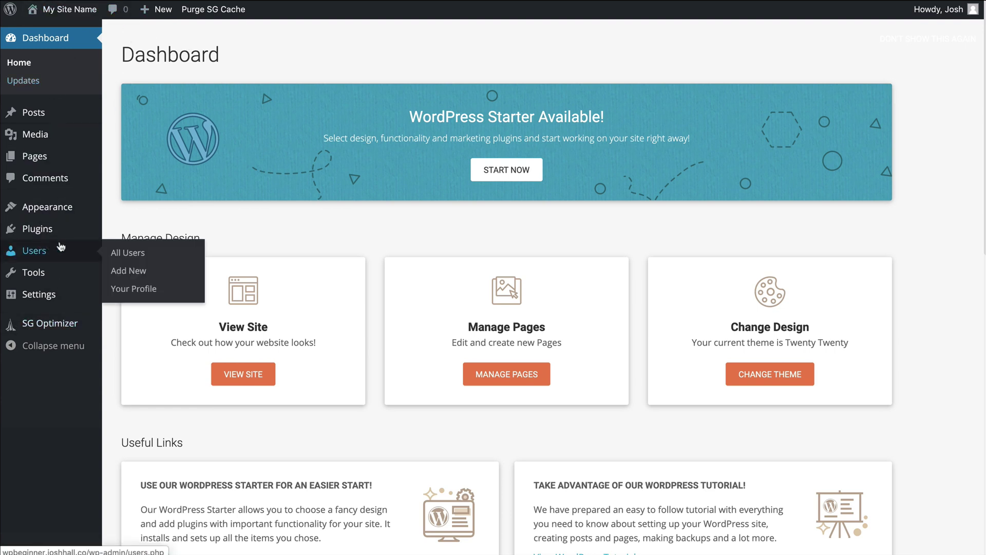
mouse_move(60, 284)
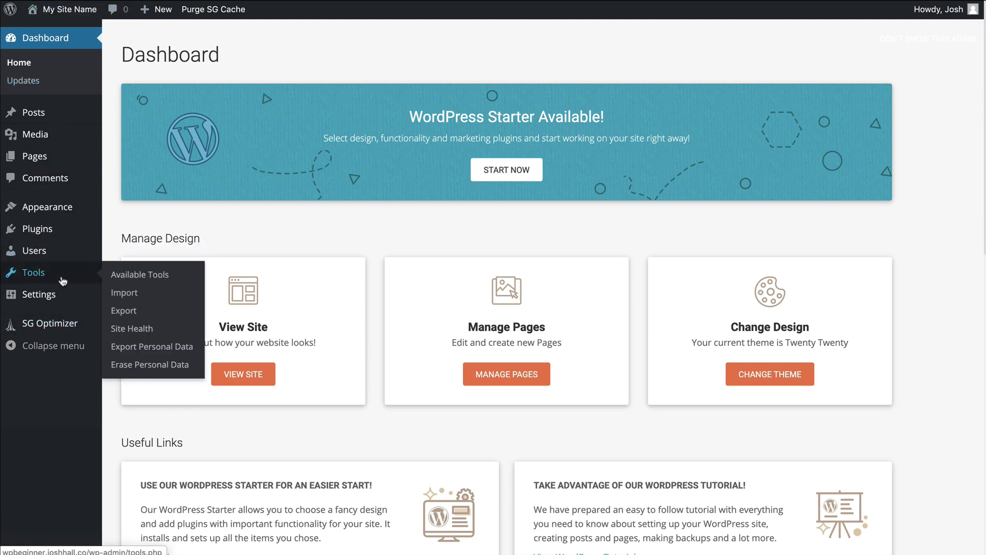
mouse_move(66, 302)
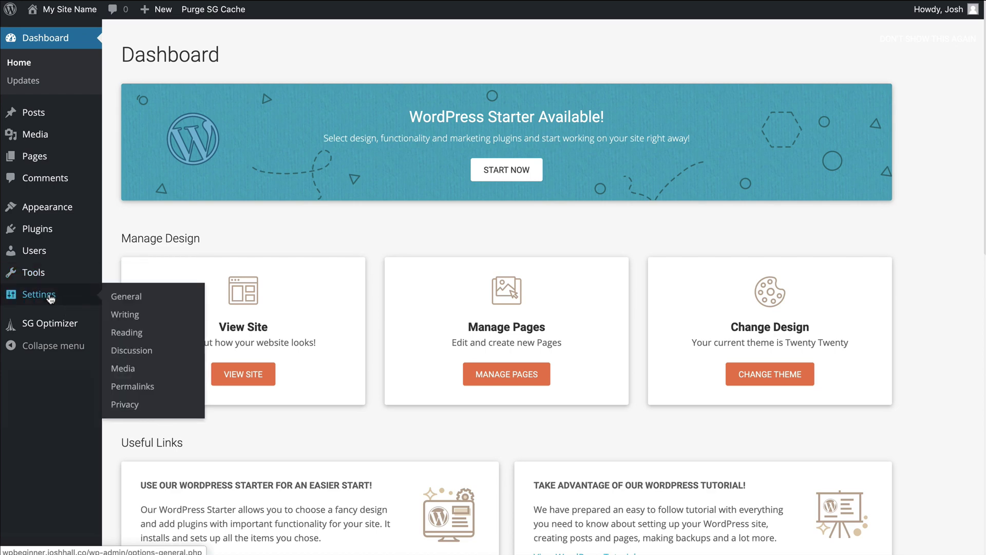
left_click(51, 297)
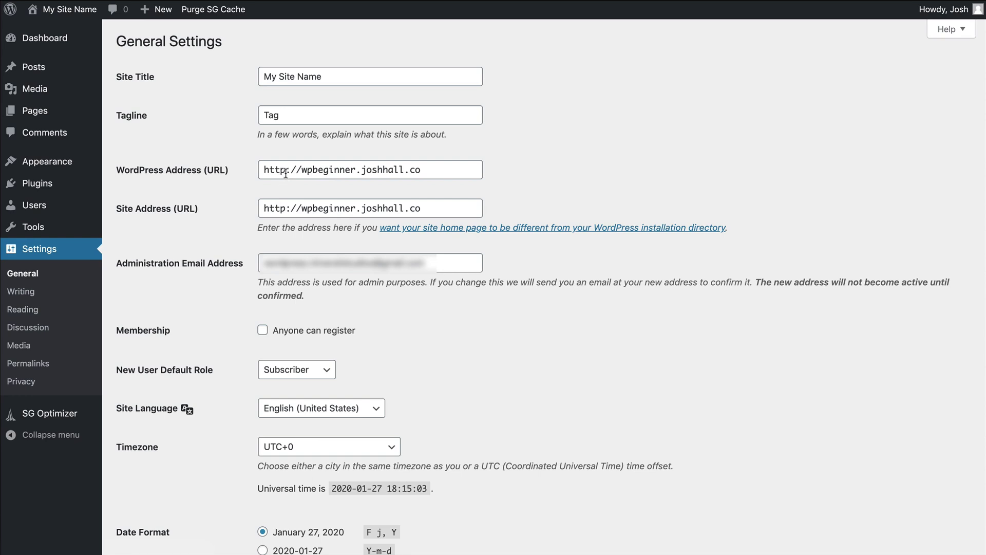
left_click(286, 173)
type("s")
key("BackSpace")
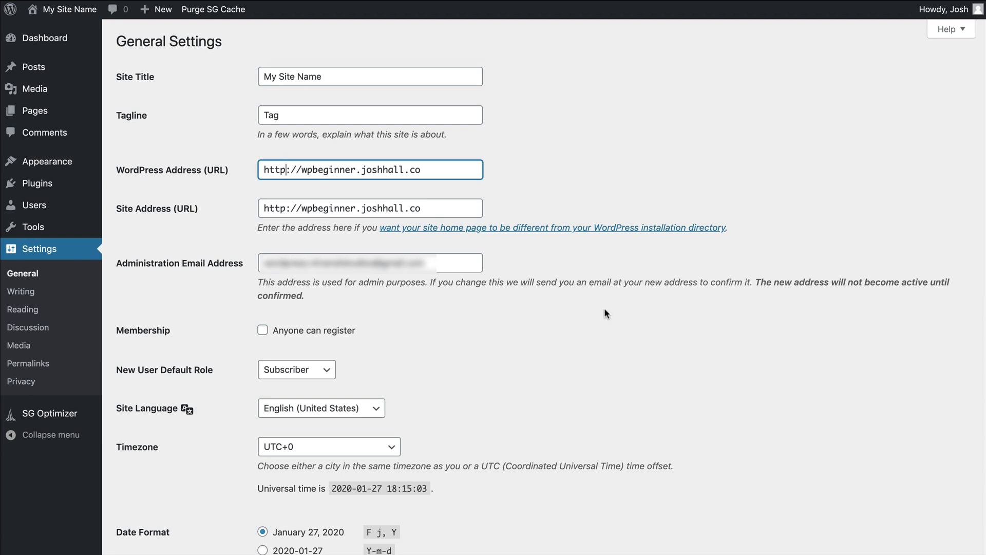
scroll(606, 313, "down", 7)
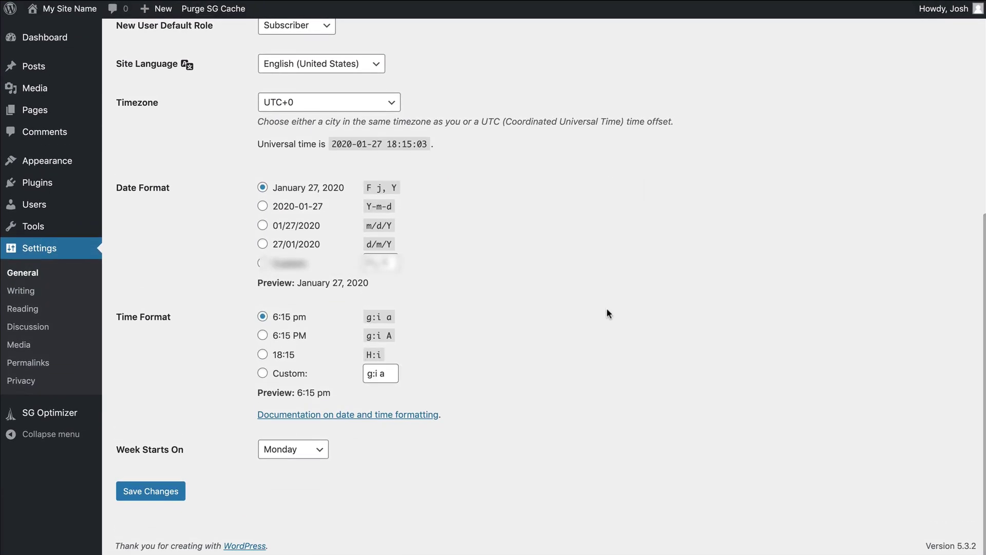
scroll(606, 314, "up", 1)
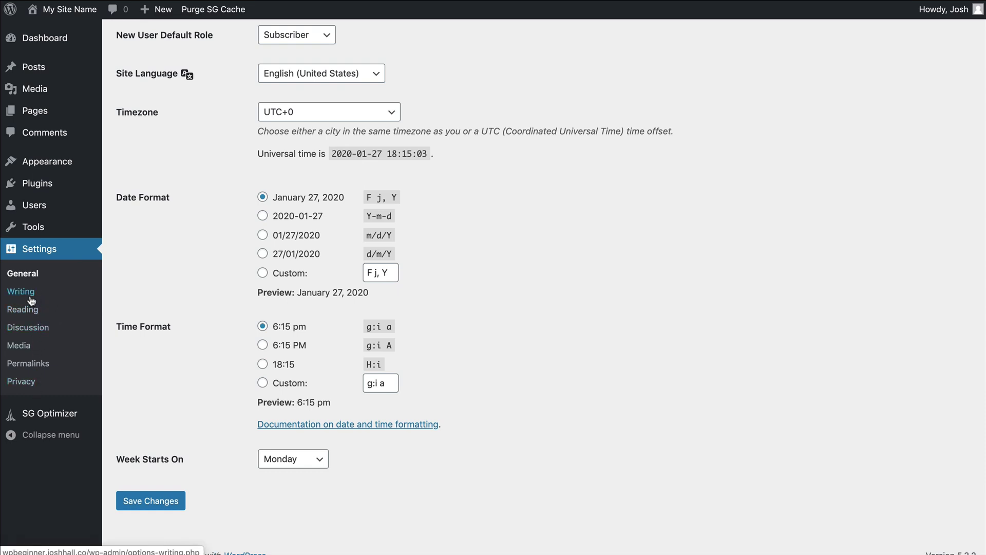
left_click(25, 293)
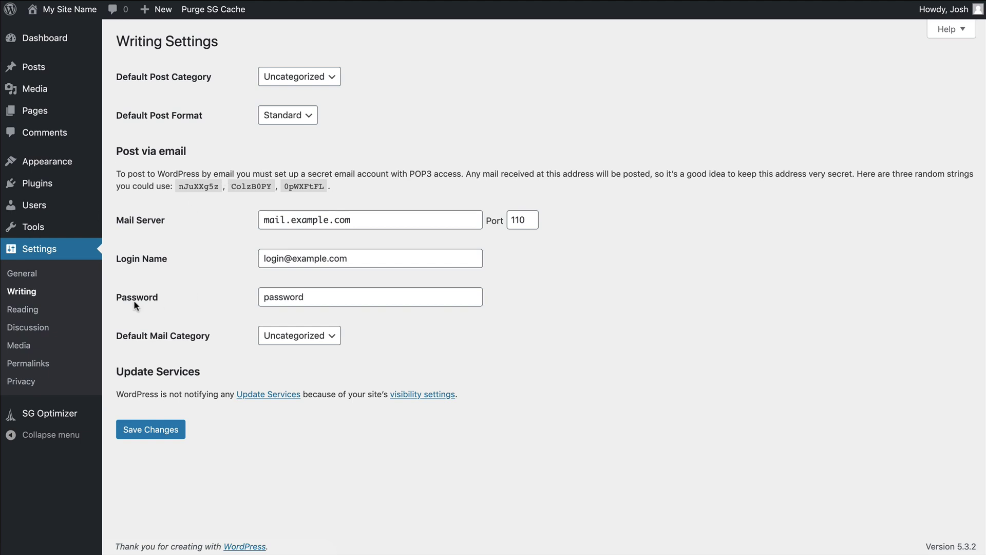
left_click(37, 310)
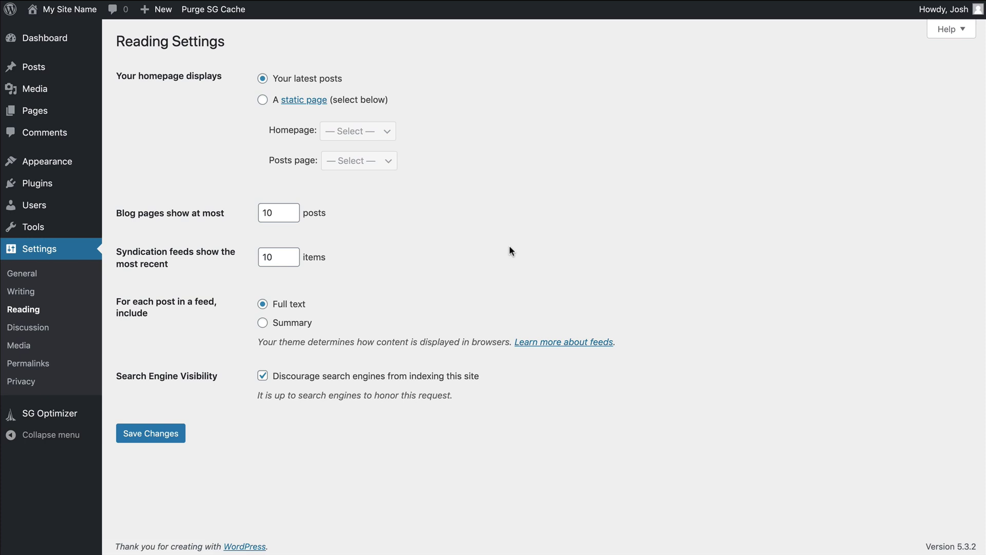
Step: Keep latest posts on the homepage and search engines discouraged, then save the Reading settings
left_click(263, 102)
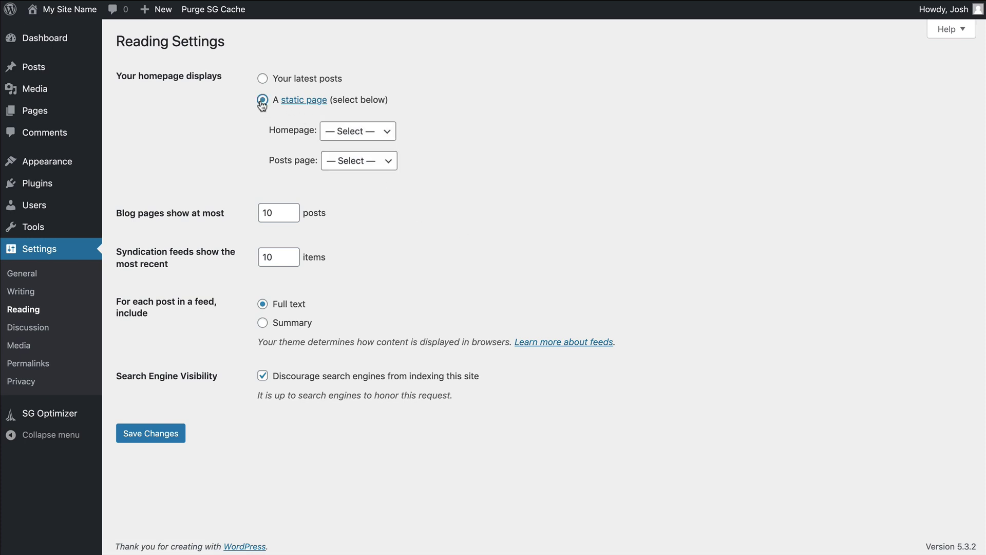
left_click(356, 136)
left_click(405, 123)
left_click(265, 380)
left_click(263, 377)
left_click(160, 440)
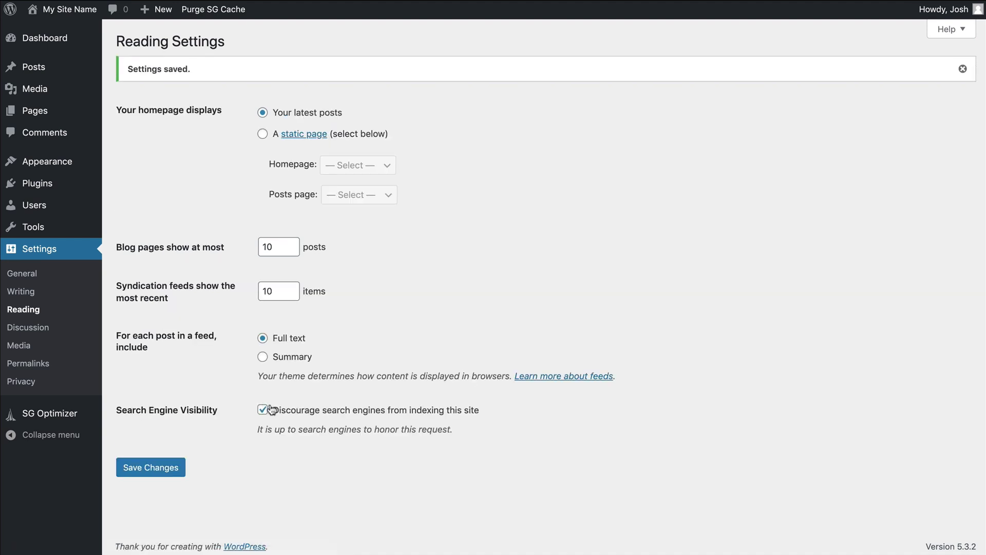
Step: Open Discussion Settings and scroll through the comment options without changing them
left_click(36, 328)
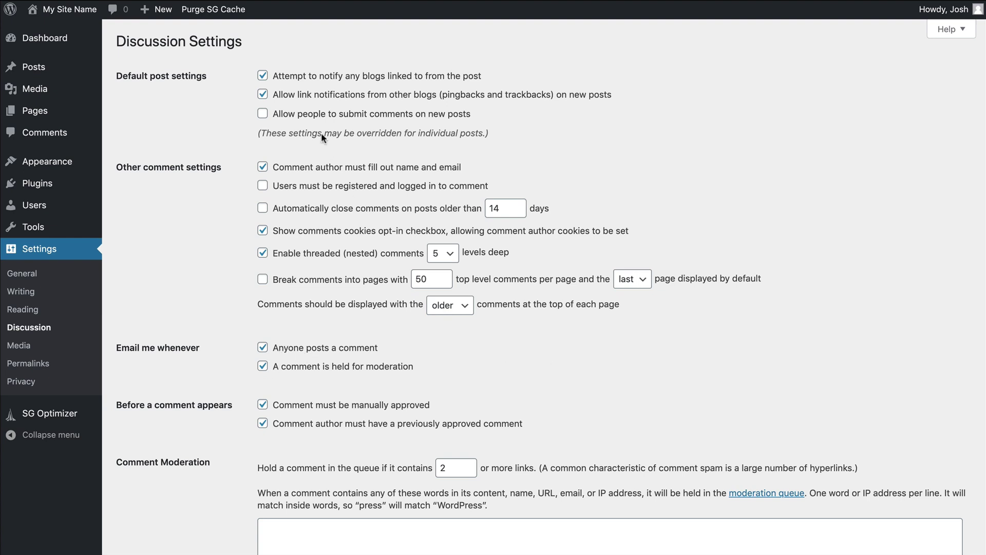
scroll(286, 337, "down", 5)
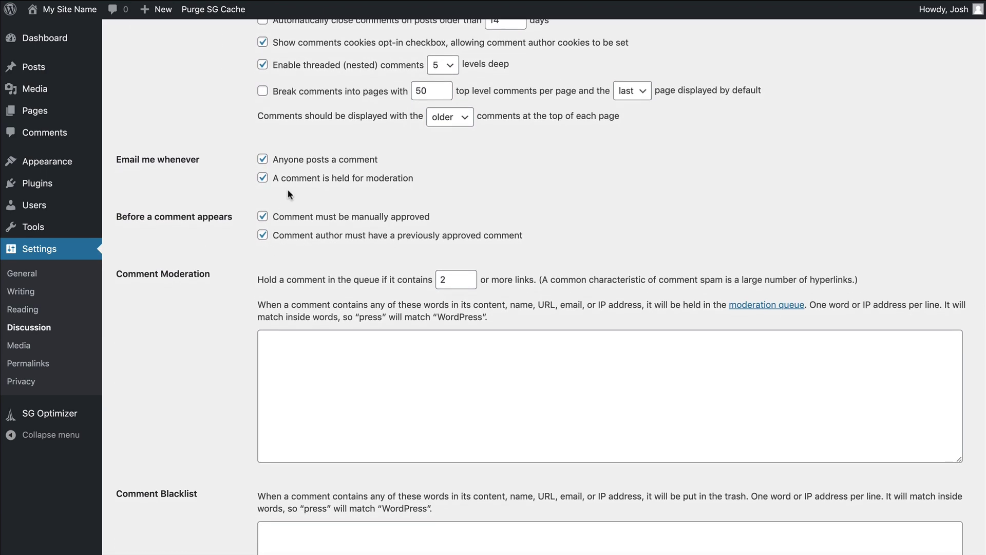
scroll(348, 194, "up", 5)
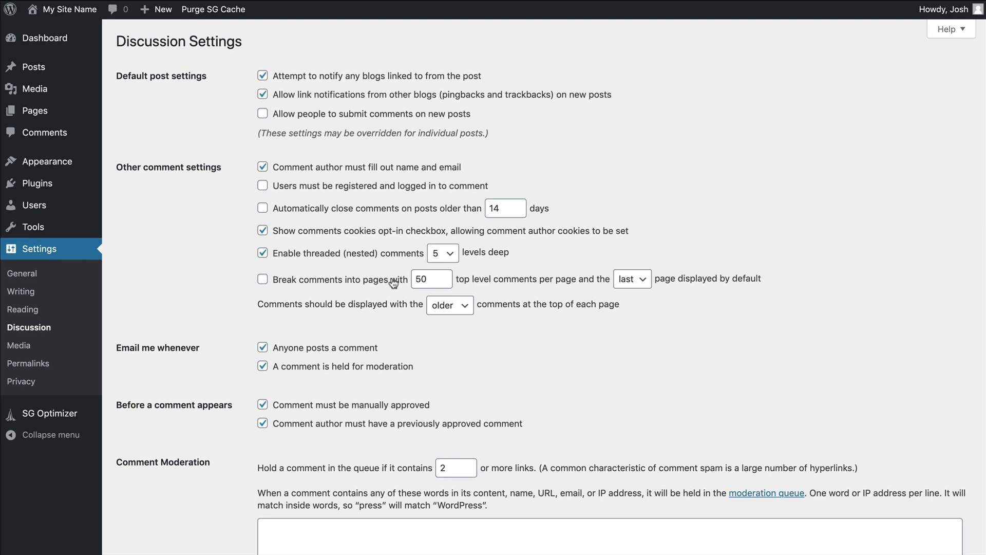
Step: Open Media Settings to view the 150, 300 and 1024 pixel image sizes
left_click(22, 346)
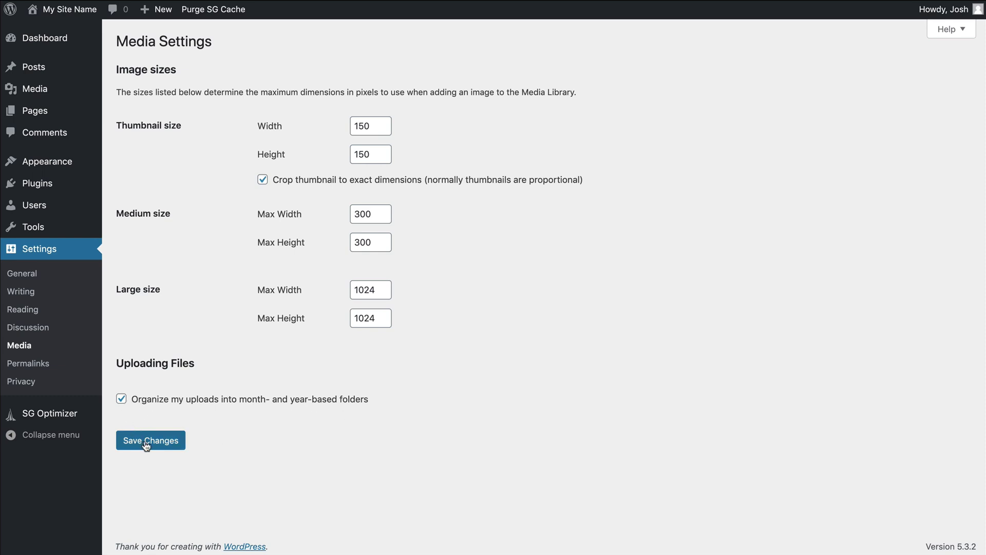
Step: On the Permalinks page, compare Post name with Day and name, then settle on Post name (/%postname%/)
left_click(50, 365)
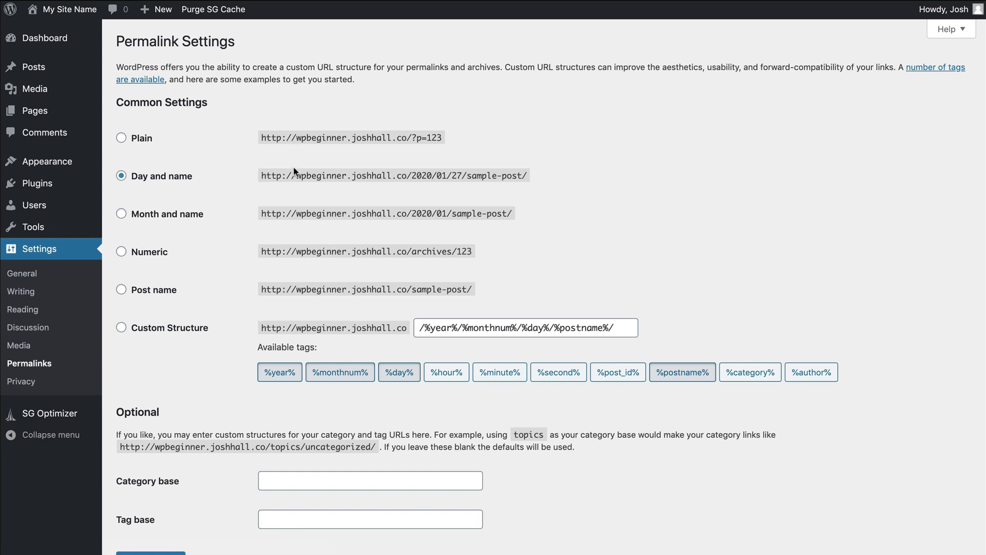
left_click(157, 291)
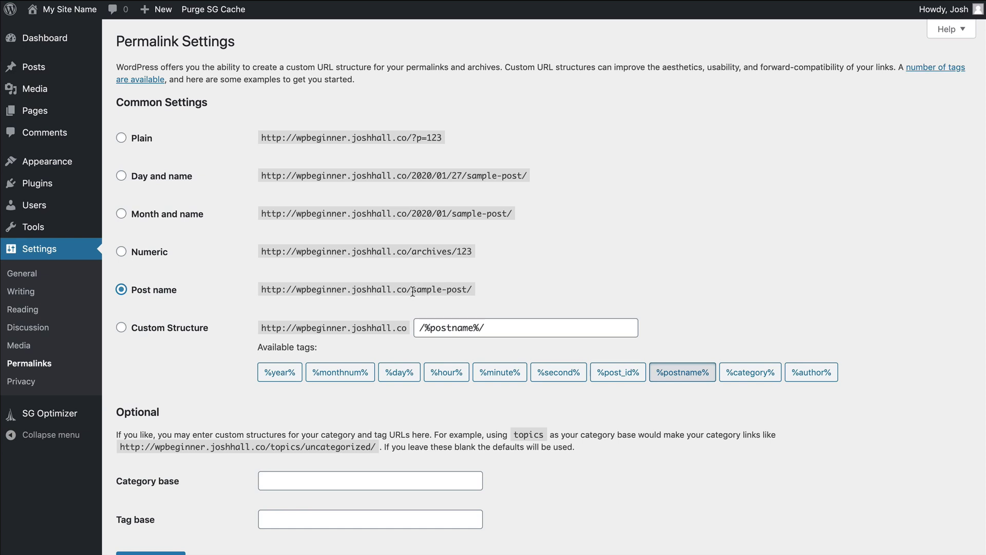
left_click(174, 180)
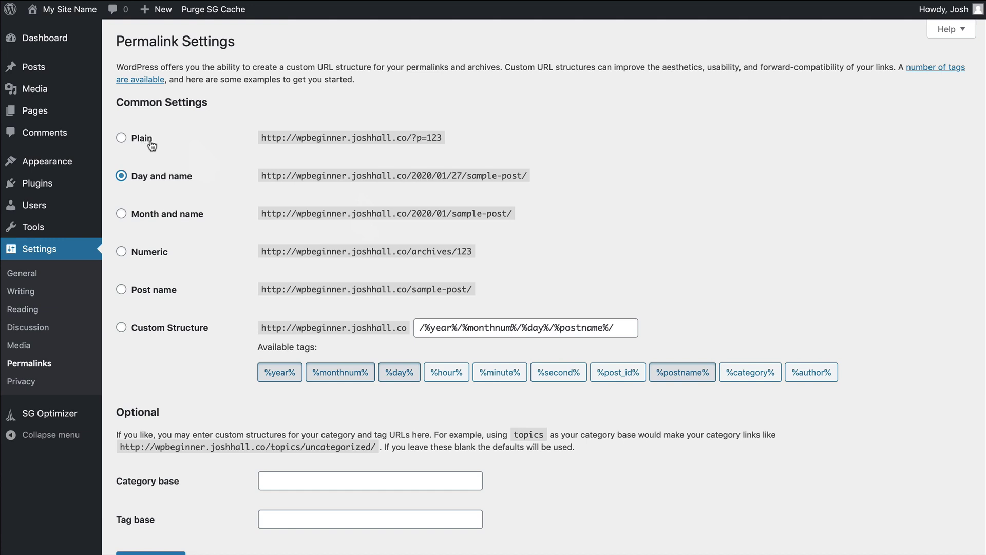
left_click(164, 291)
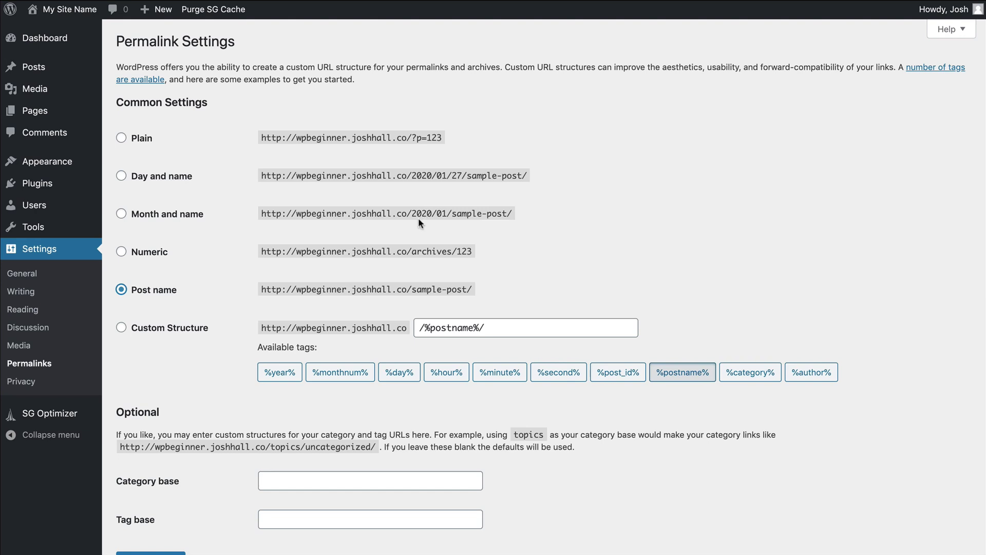
scroll(236, 296, "down", 3)
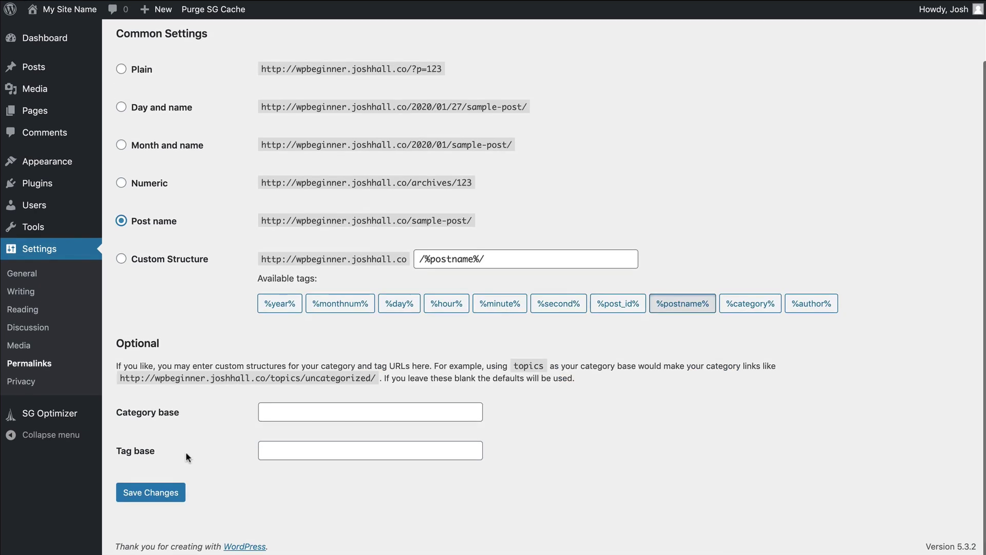
Step: Bring up Privacy settings and check that the Privacy Policy page is the selected policy page
left_click(22, 381)
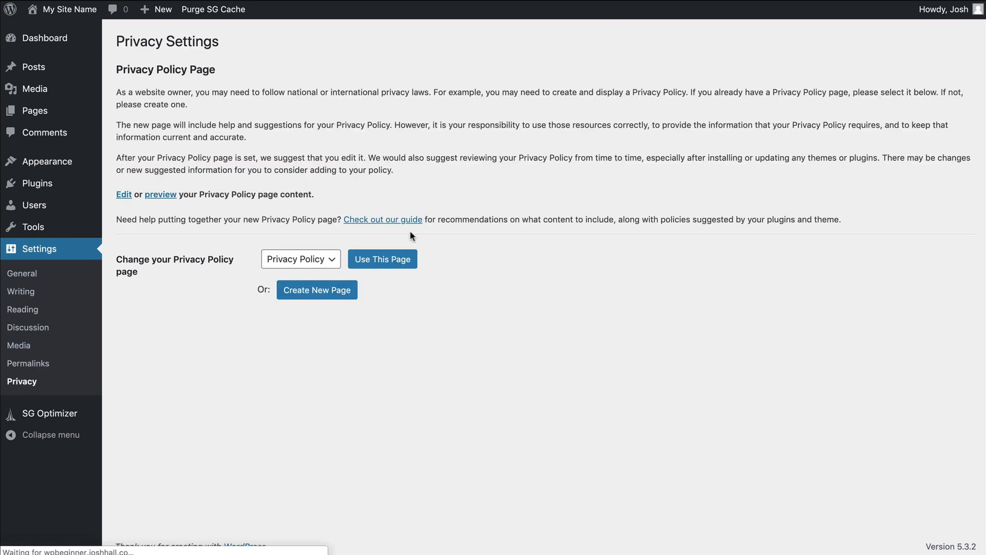